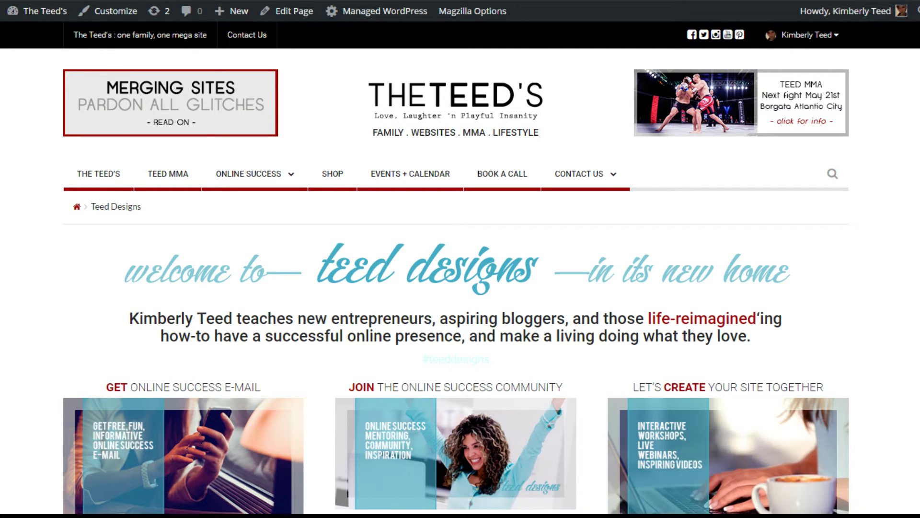
scroll(460, 287, down, 2)
scroll(461, 288, down, 3)
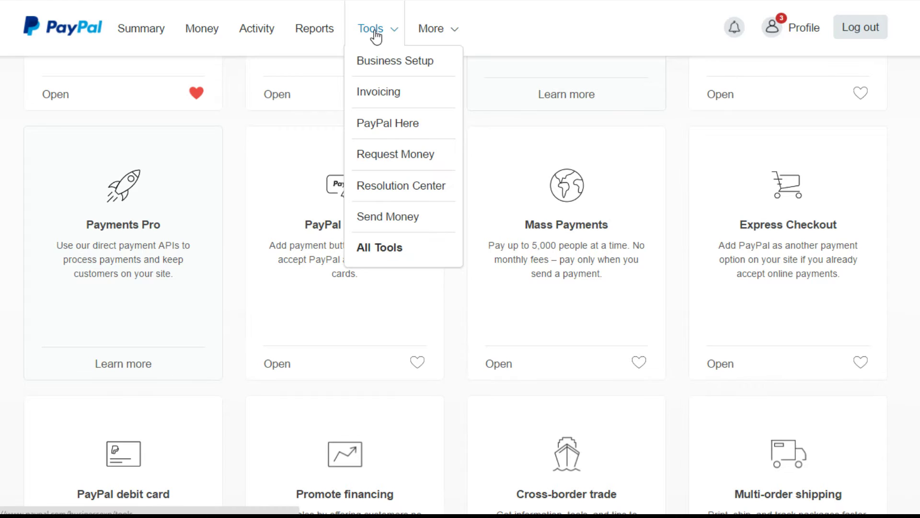
Review the Step 3 finish-checkout redirect URL pointing to the theteeds.com thank-you page
click(378, 247)
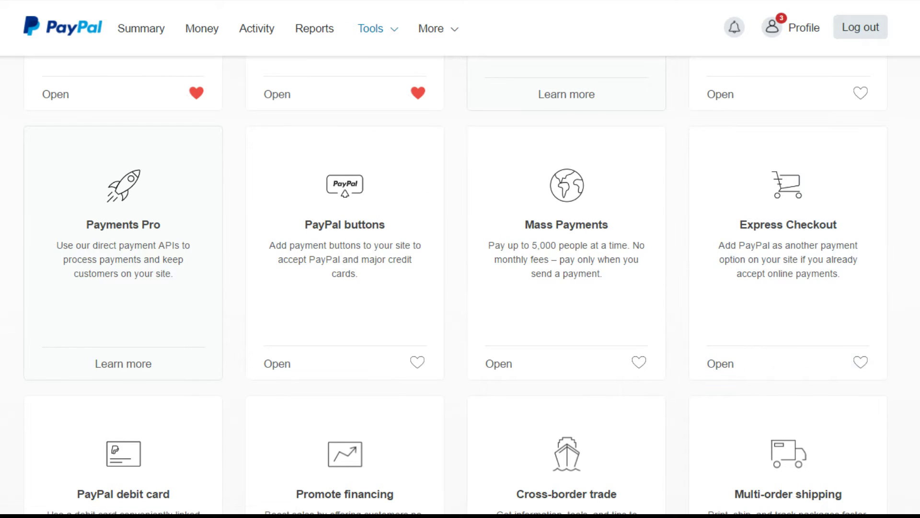
scroll(460, 288, up, 4)
scroll(460, 287, down, 6)
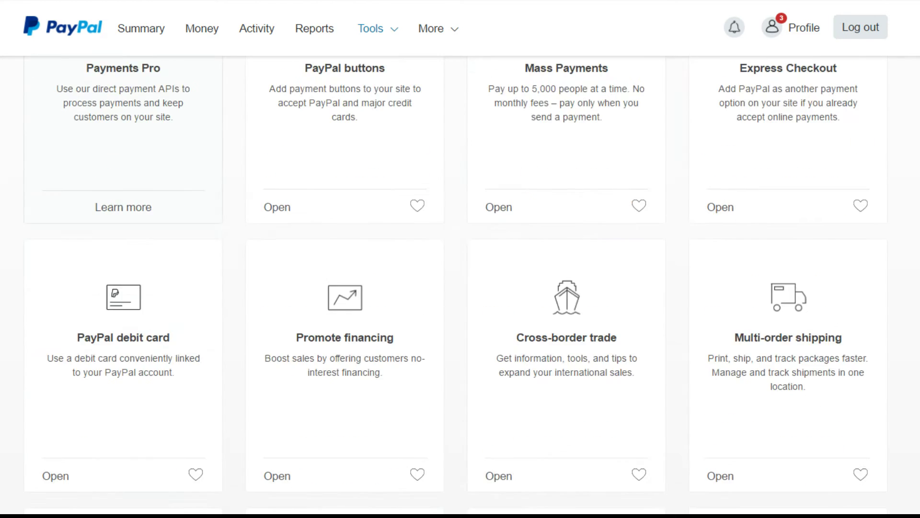
scroll(460, 287, down, 3)
scroll(460, 287, up, 5)
scroll(460, 288, up, 1)
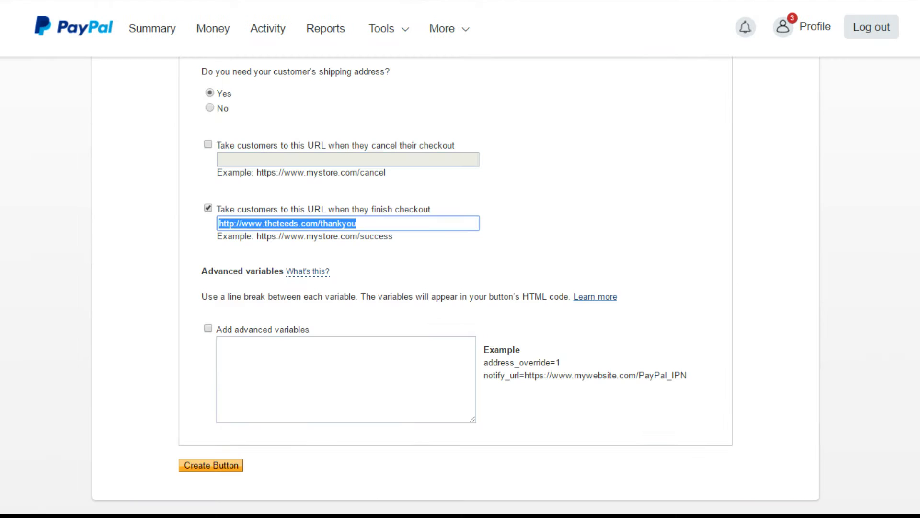
key(Tab)
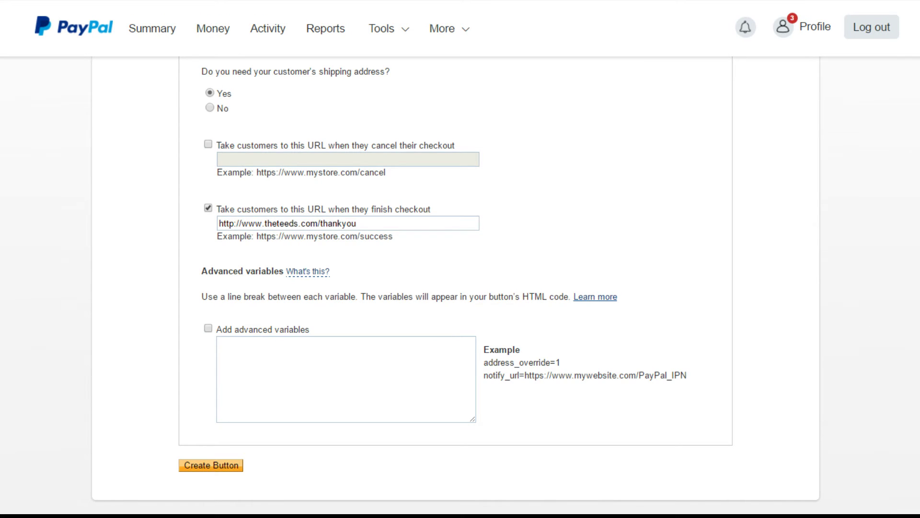
scroll(460, 288, up, 5)
scroll(460, 288, up, 3)
scroll(460, 287, up, 5)
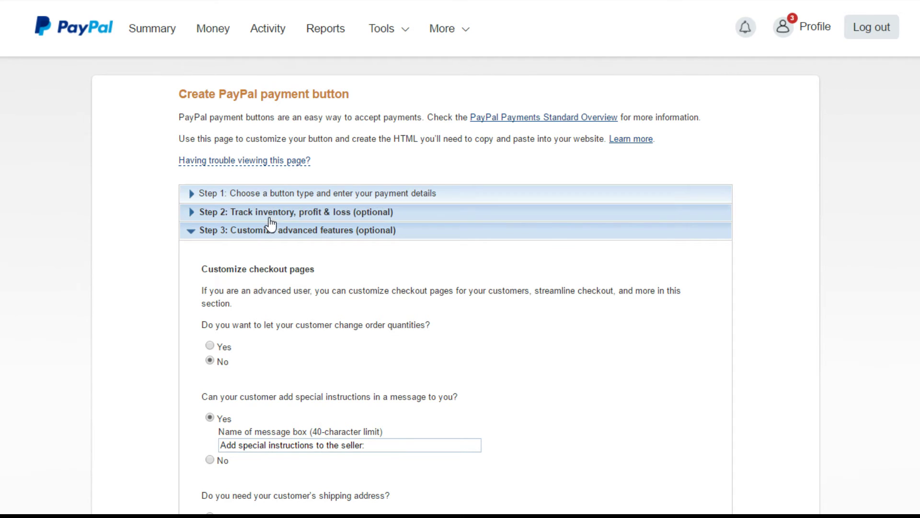
scroll(461, 288, down, 3)
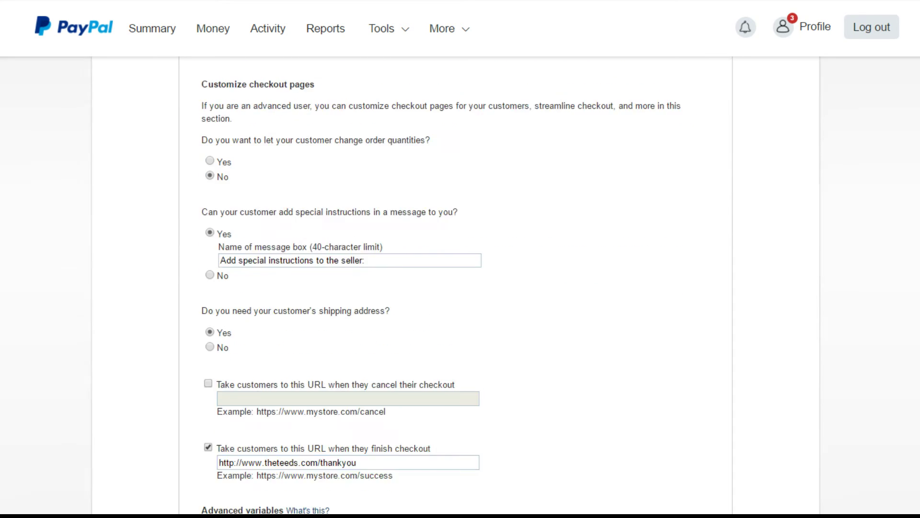
scroll(460, 288, down, 2)
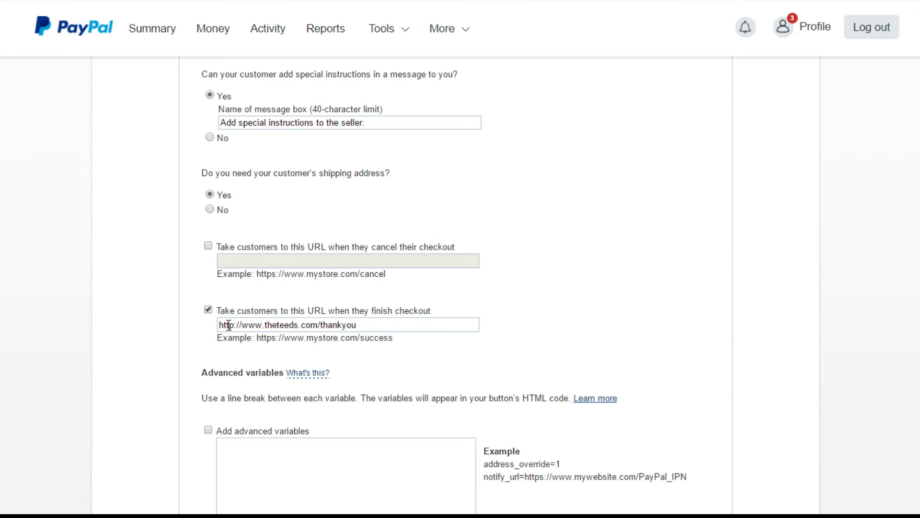
drag(226, 324, 381, 324)
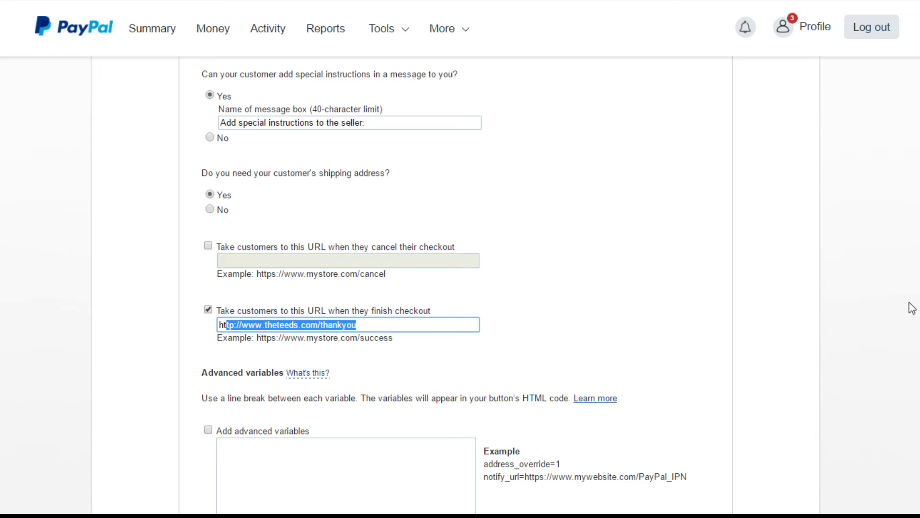